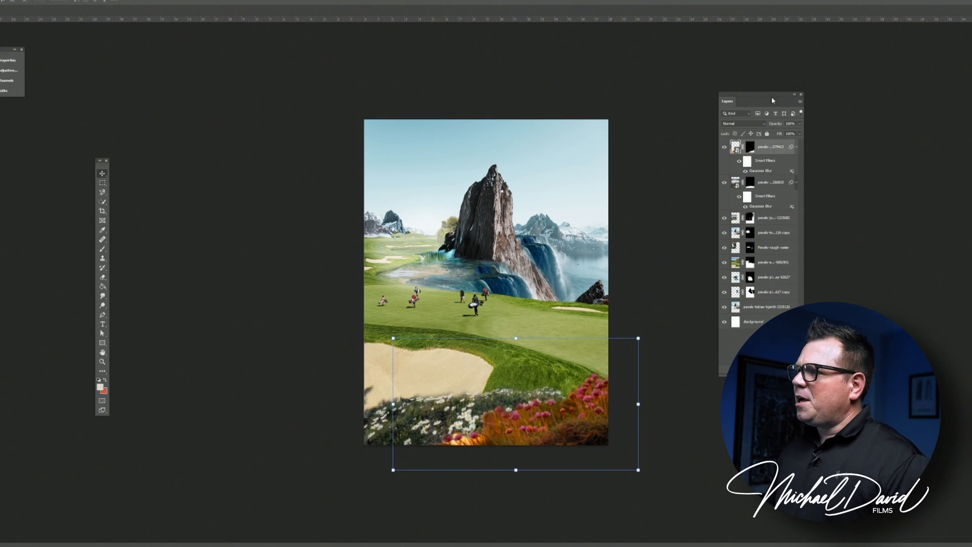
Reposition the layer list and the Channel Mixer properties beside the artwork, and display the mixer adjustment's settings
{"action": "mouse_move", "coordinate": [773, 100]}
{"action": "left_mouse_down"}
{"action": "mouse_move", "coordinate": [759, 94]}
{"action": "mouse_move", "coordinate": [778, 85]}
{"action": "left_mouse_up"}
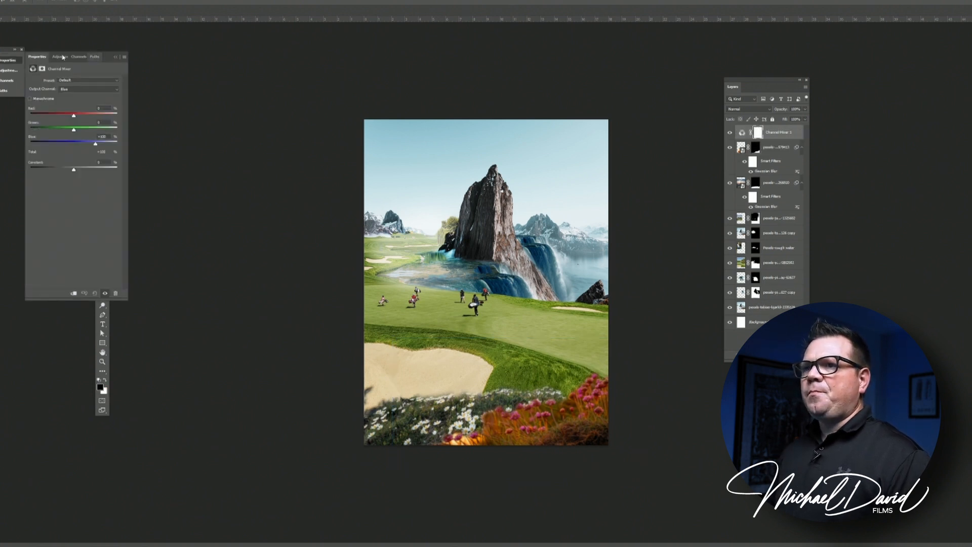
{"action": "left_click_drag", "start_coordinate": [96, 57], "coordinate": [272, 126]}
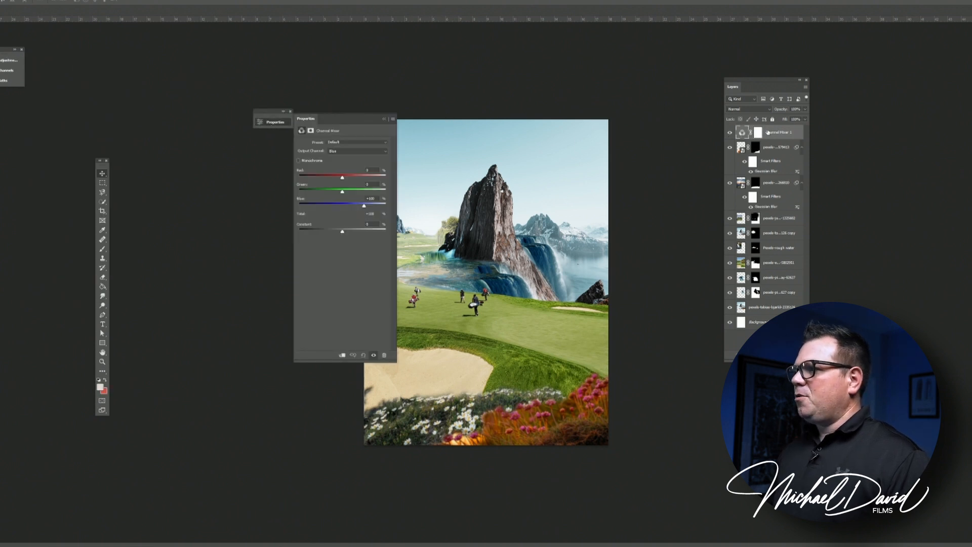
{"action": "left_click", "coordinate": [757, 133]}
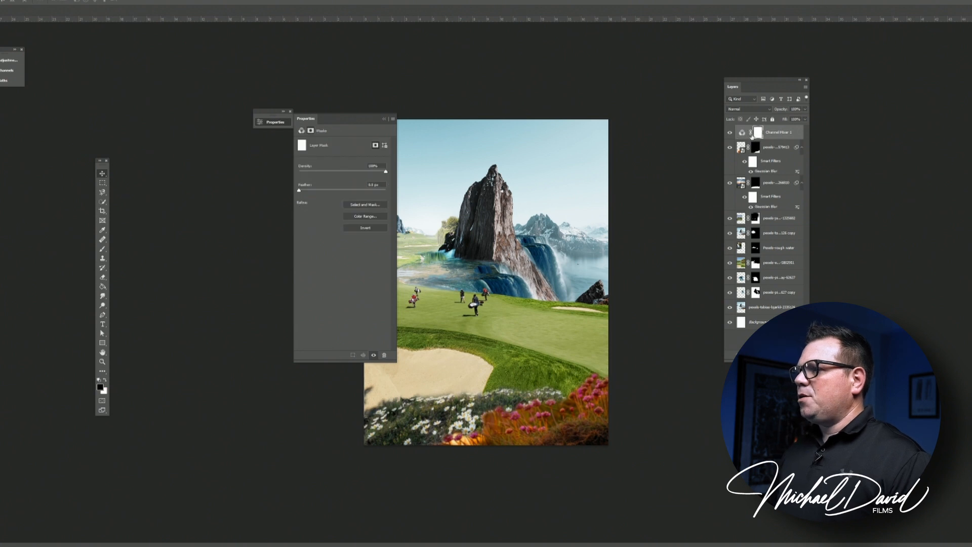
{"action": "left_click", "coordinate": [742, 132]}
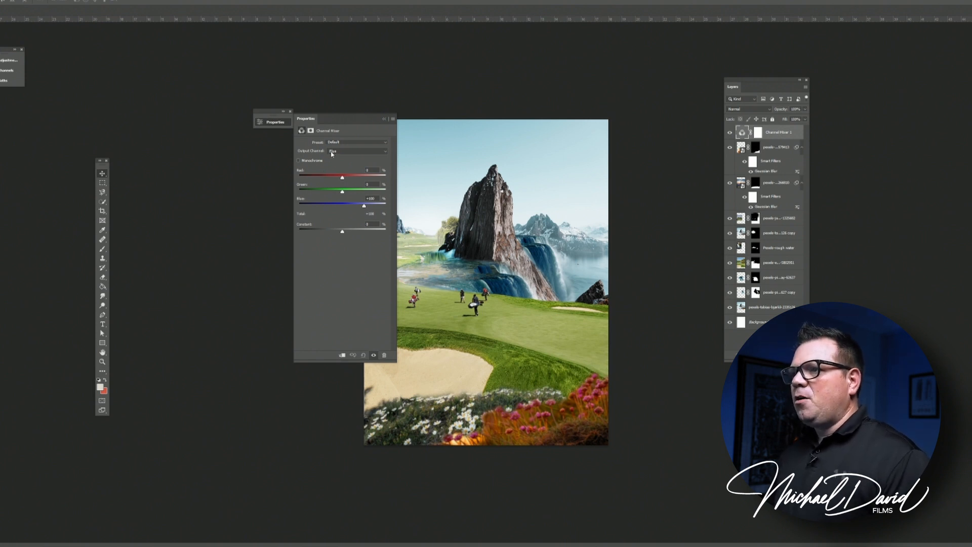
Raise green to about +10% in the Channel Mixer's Blue output channel and clip the adjustment to the pink flower layer
{"action": "left_click", "coordinate": [332, 152]}
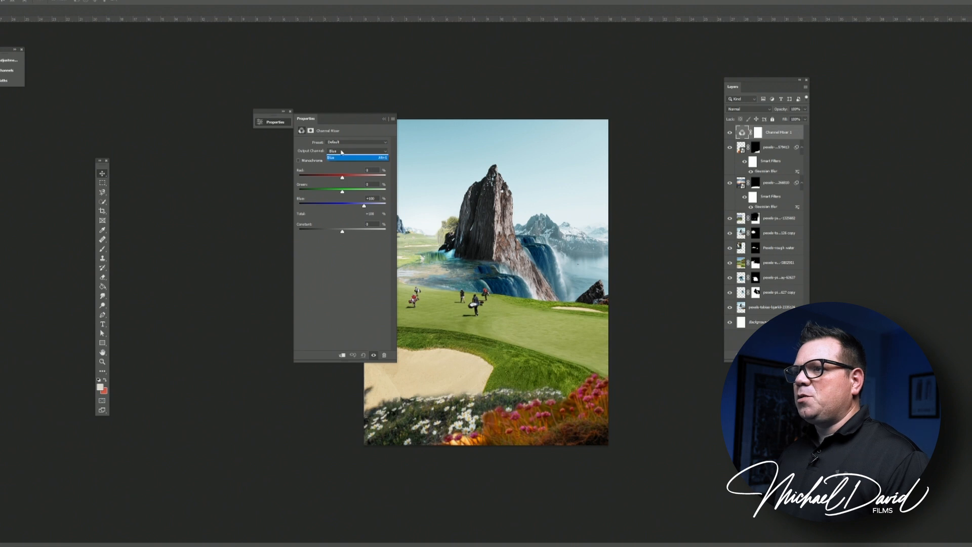
{"action": "left_click", "coordinate": [335, 169]}
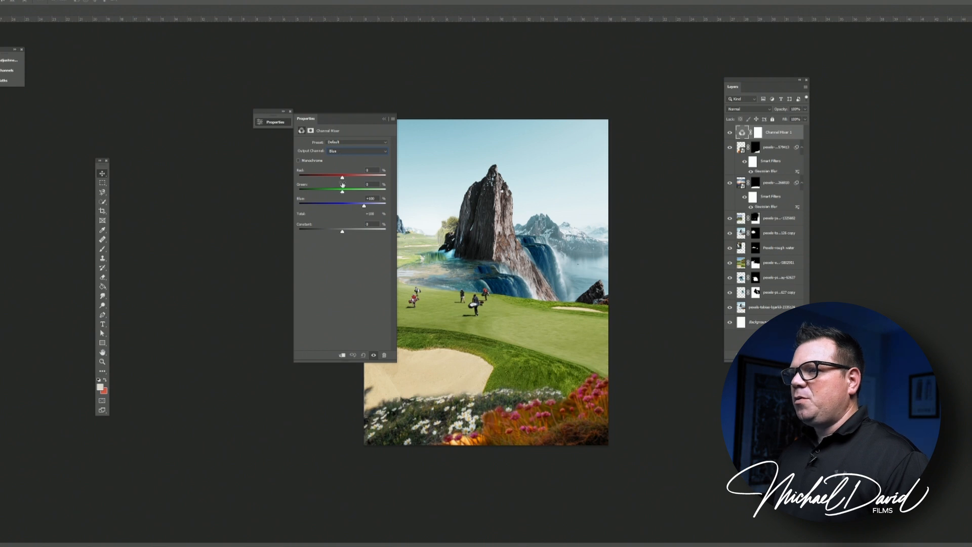
{"action": "left_click_drag", "start_coordinate": [341, 195], "coordinate": [342, 198]}
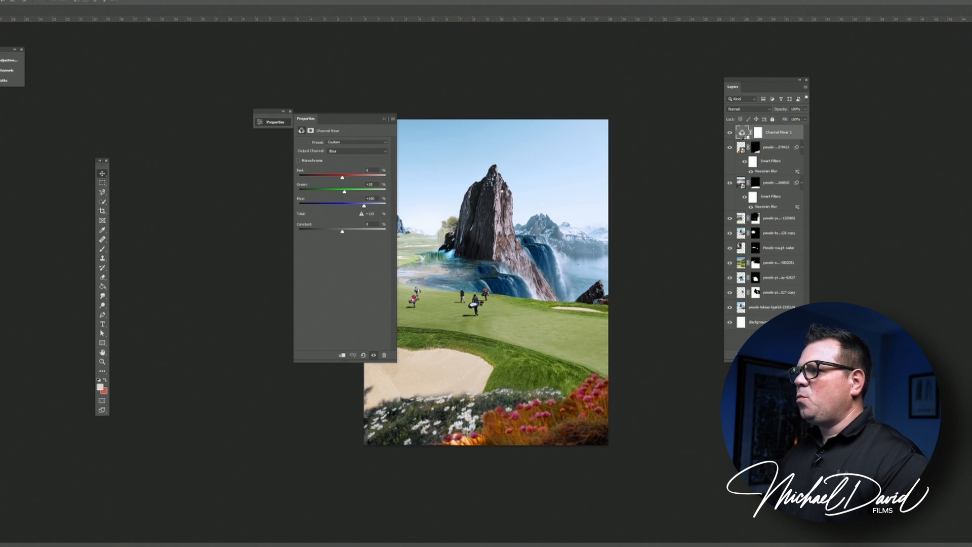
{"action": "left_click", "coordinate": [742, 136], "text": "alt"}
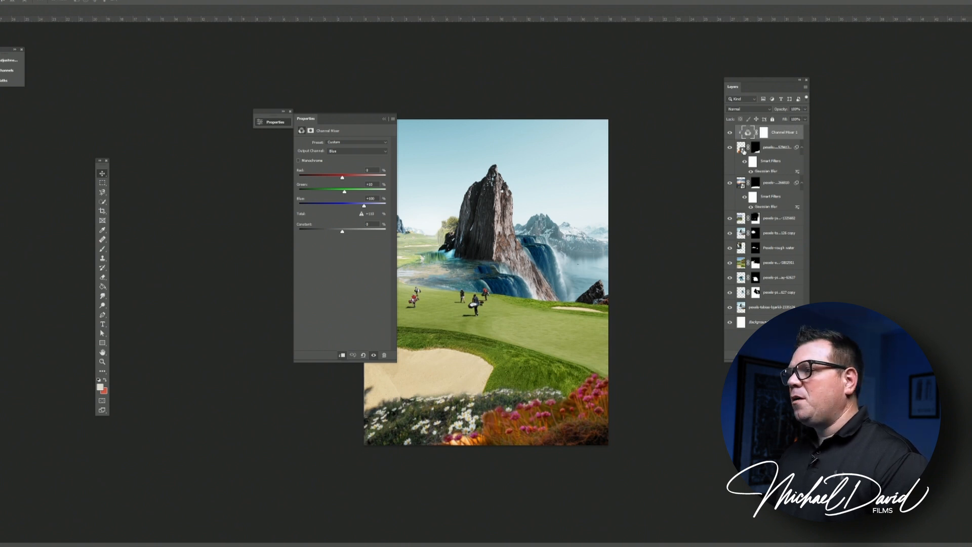
In the flowers' clipped Channel Mixer, set the Blue output channel's red to about +17% and slightly lower its green
{"action": "left_click", "coordinate": [742, 149]}
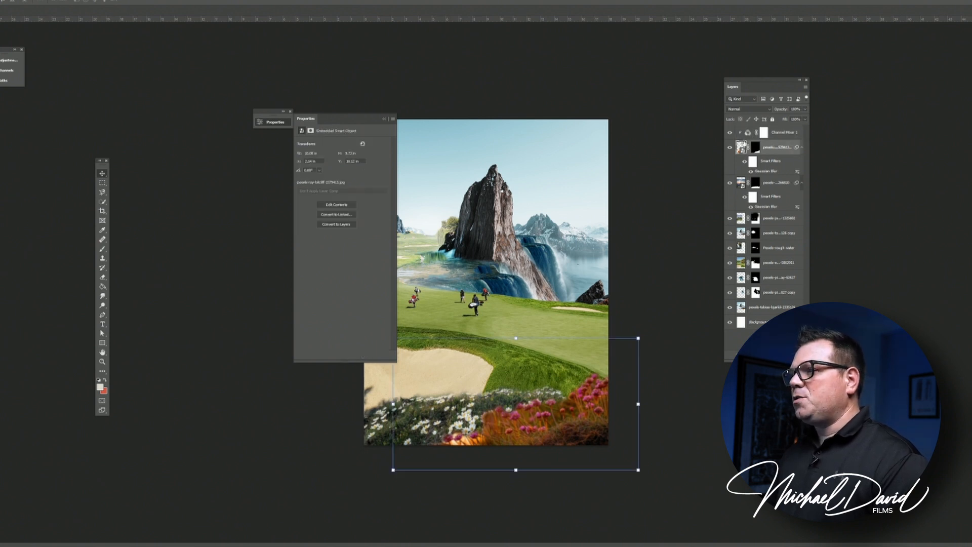
{"action": "left_click", "coordinate": [748, 133]}
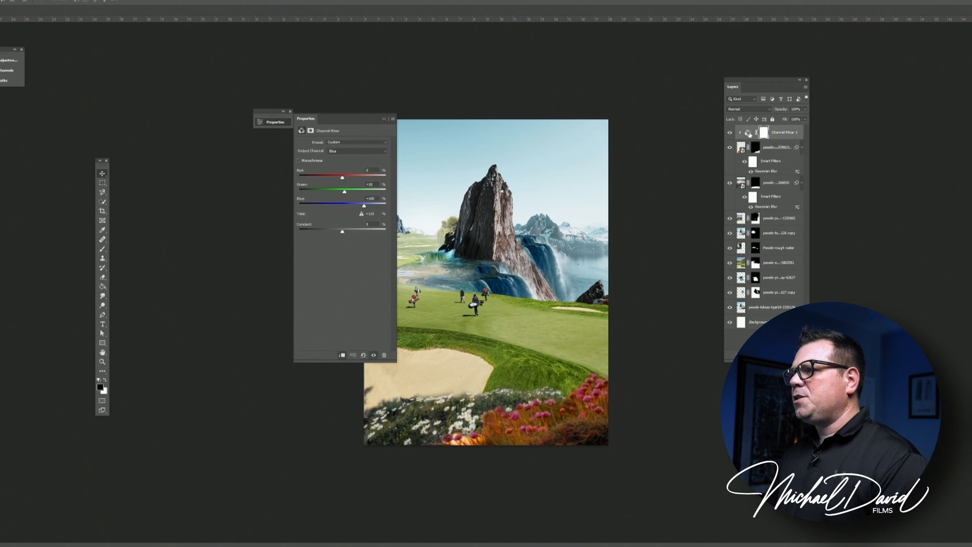
{"action": "left_click", "coordinate": [743, 148]}
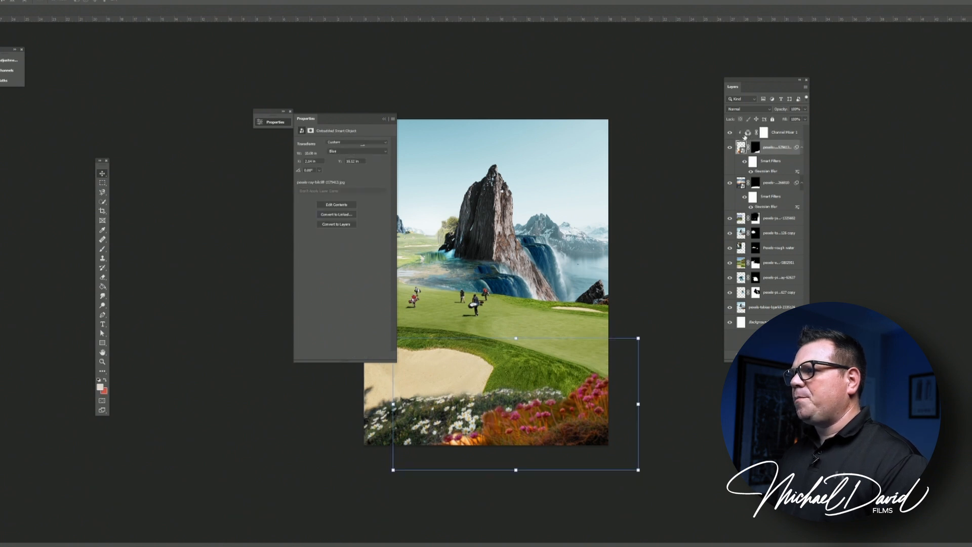
{"action": "left_click", "coordinate": [748, 133]}
{"action": "left_click_drag", "start_coordinate": [347, 180], "coordinate": [314, 183]}
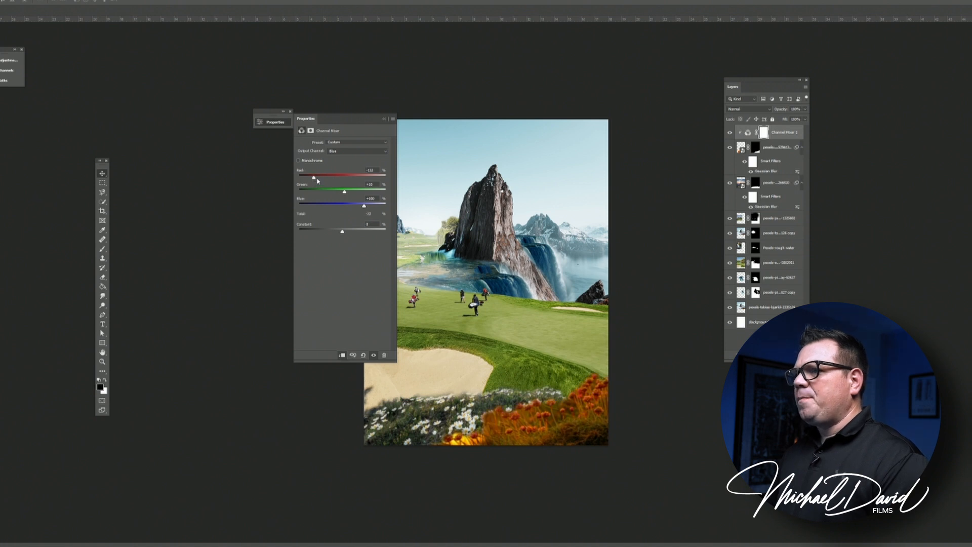
{"action": "left_click", "coordinate": [747, 133]}
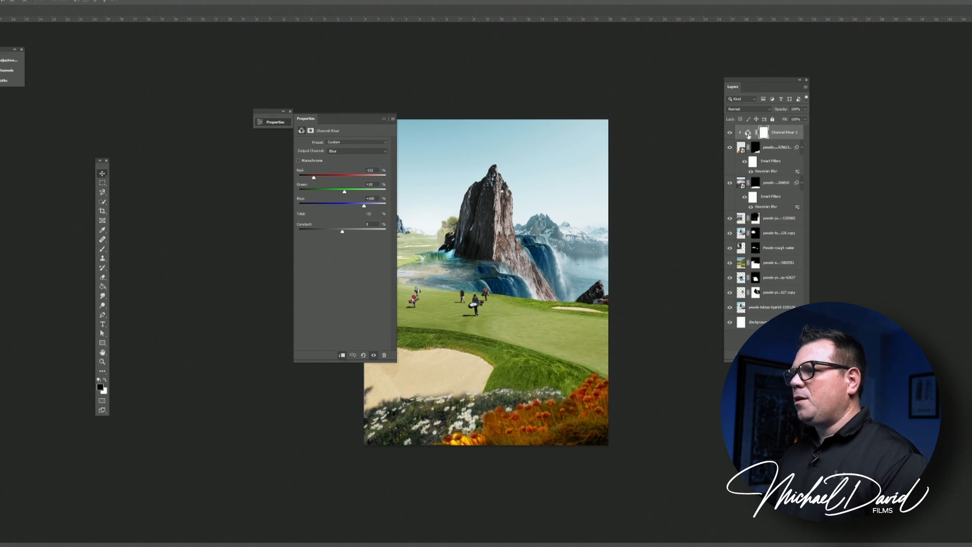
{"action": "left_click_drag", "start_coordinate": [328, 182], "coordinate": [348, 179]}
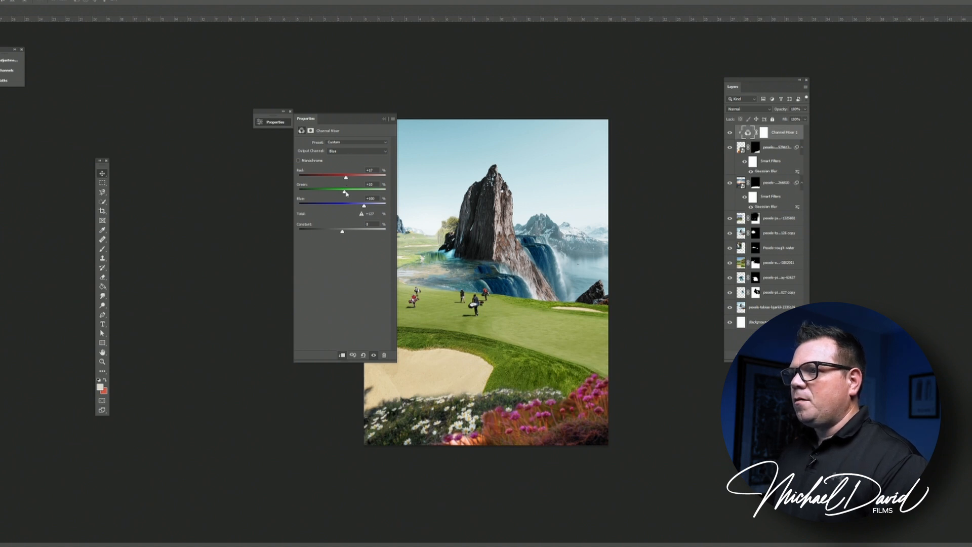
{"action": "left_click_drag", "start_coordinate": [339, 195], "coordinate": [346, 194]}
Switch the Channel Mixer to the Green output channel and set red to about +8% and blue to about +42%
{"action": "left_click", "coordinate": [346, 153]}
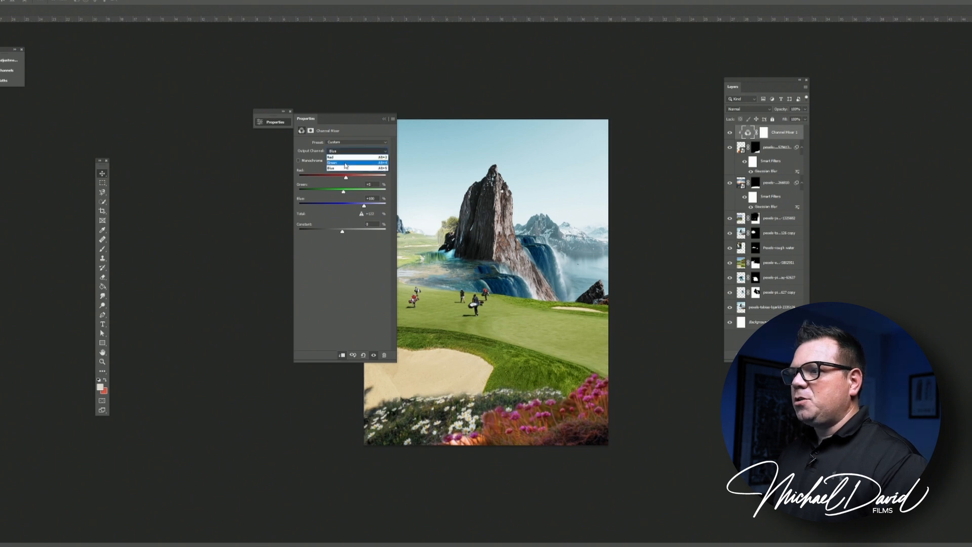
{"action": "left_click", "coordinate": [346, 164]}
{"action": "left_click_drag", "start_coordinate": [342, 180], "coordinate": [350, 205]}
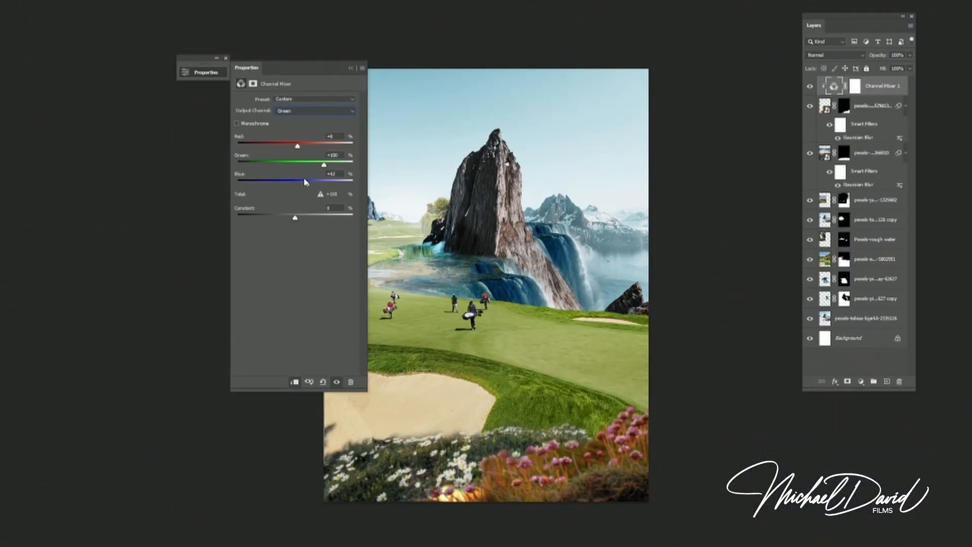
Adjust the green and blue contributions in the Channel Mixer's Red output channel, and display the Blue output channel
{"action": "left_click", "coordinate": [314, 111]}
{"action": "left_click", "coordinate": [309, 119]}
{"action": "left_click_drag", "start_coordinate": [295, 165], "coordinate": [312, 185]}
{"action": "left_click", "coordinate": [304, 111]}
{"action": "left_click", "coordinate": [304, 134]}
Return to the Green output channel and set red to about -15% and blue to about +103%
{"action": "left_click", "coordinate": [312, 111]}
{"action": "left_click", "coordinate": [303, 127]}
{"action": "left_click_drag", "start_coordinate": [297, 147], "coordinate": [290, 154]}
{"action": "left_click_drag", "start_coordinate": [312, 185], "coordinate": [325, 185]}
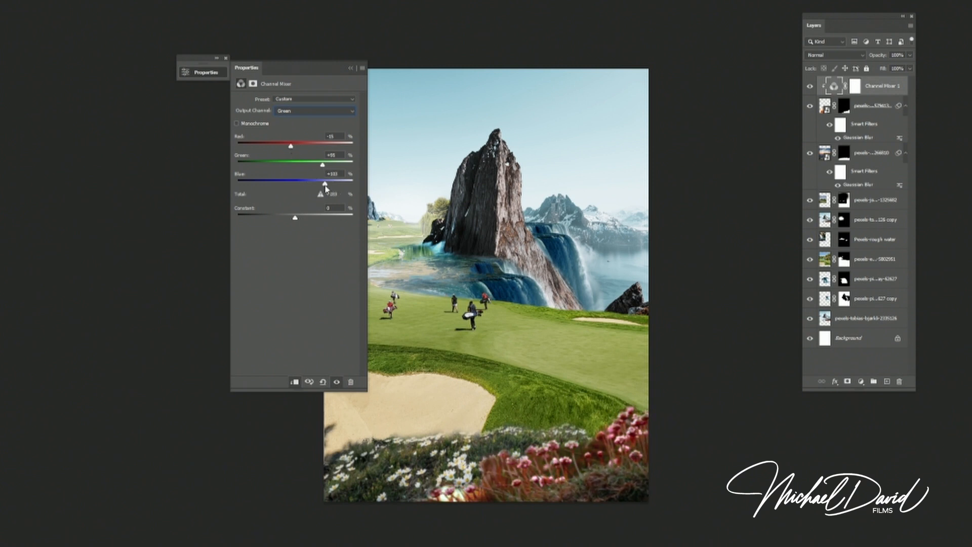
Refine the flowers' Green output channel to about +23% red, +15% blue and a constant of -7%, checking the Red output channel too
{"action": "left_click_drag", "start_coordinate": [290, 147], "coordinate": [302, 148]}
{"action": "left_click_drag", "start_coordinate": [325, 183], "coordinate": [311, 180]}
{"action": "mouse_move", "coordinate": [295, 218]}
{"action": "left_mouse_down"}
{"action": "mouse_move", "coordinate": [308, 219]}
{"action": "mouse_move", "coordinate": [294, 218]}
{"action": "left_mouse_up"}
{"action": "left_click", "coordinate": [314, 111]}
{"action": "left_click", "coordinate": [304, 119]}
{"action": "mouse_move", "coordinate": [314, 184]}
{"action": "left_mouse_down"}
{"action": "mouse_move", "coordinate": [291, 184]}
{"action": "mouse_move", "coordinate": [297, 162]}
{"action": "mouse_move", "coordinate": [284, 165]}
{"action": "mouse_move", "coordinate": [310, 185]}
{"action": "mouse_move", "coordinate": [300, 184]}
{"action": "left_mouse_up"}
{"action": "left_click", "coordinate": [314, 110]}
{"action": "left_click", "coordinate": [301, 123]}
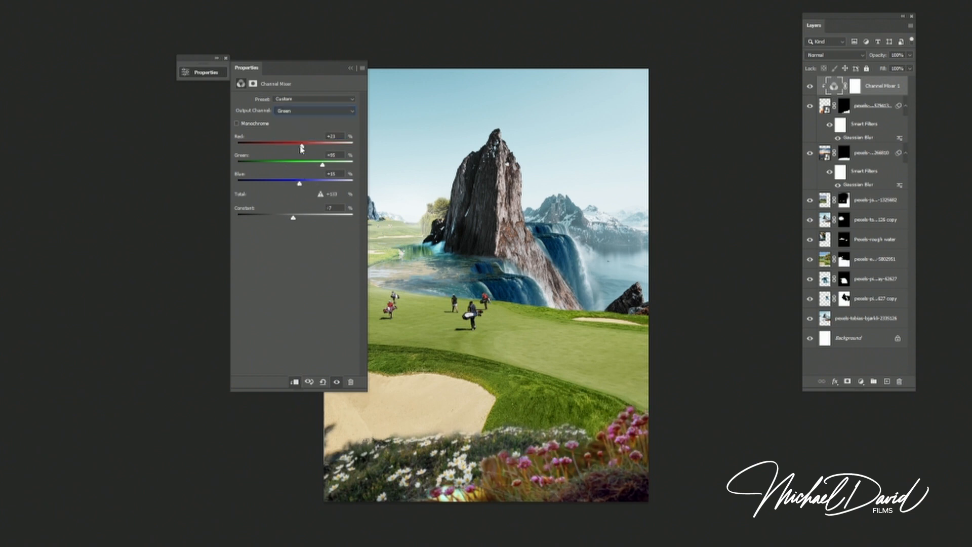
{"action": "left_click_drag", "start_coordinate": [302, 147], "coordinate": [303, 146]}
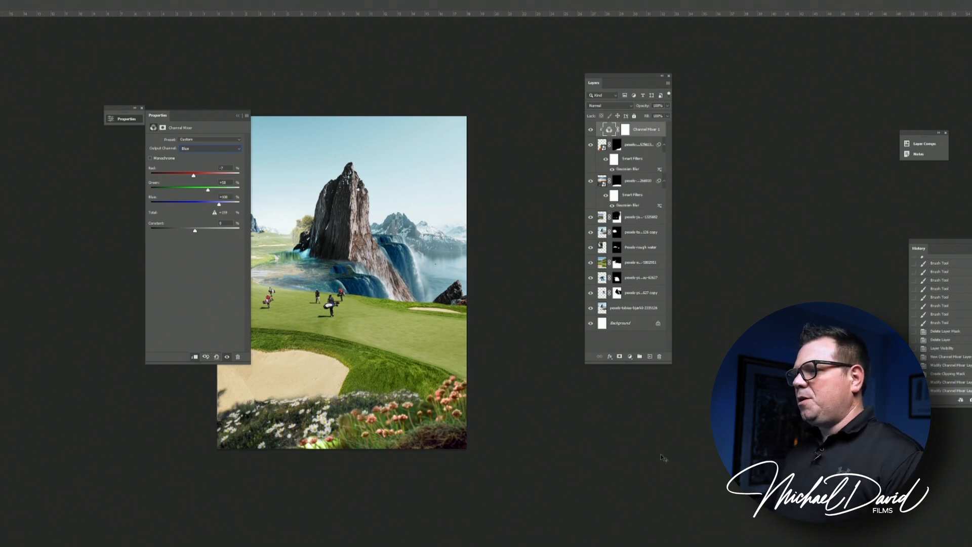
Add a Hue/Saturation adjustment layer above the Channel Mixer and clip it to the pink flower layer
{"action": "left_click", "coordinate": [631, 356]}
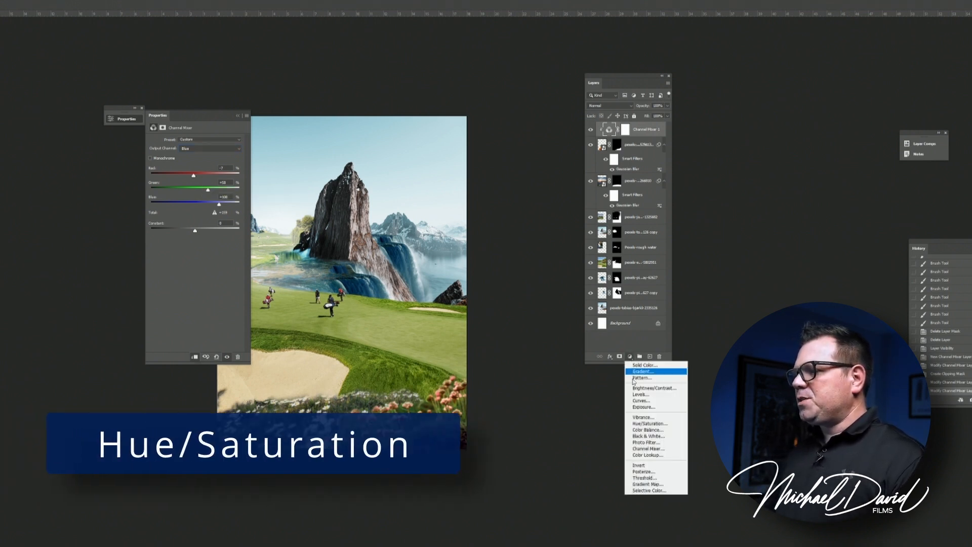
{"action": "left_click", "coordinate": [647, 424]}
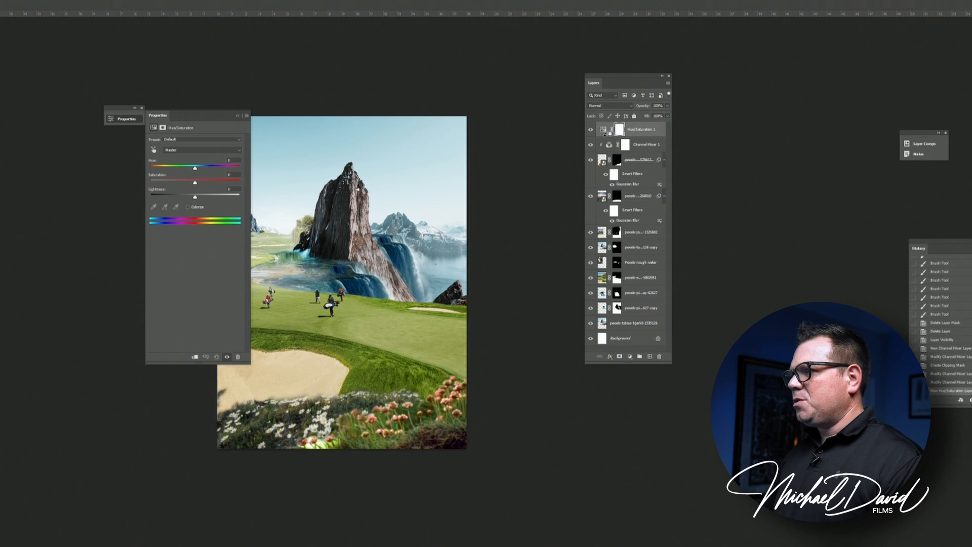
{"action": "left_click", "coordinate": [605, 135], "text": "alt"}
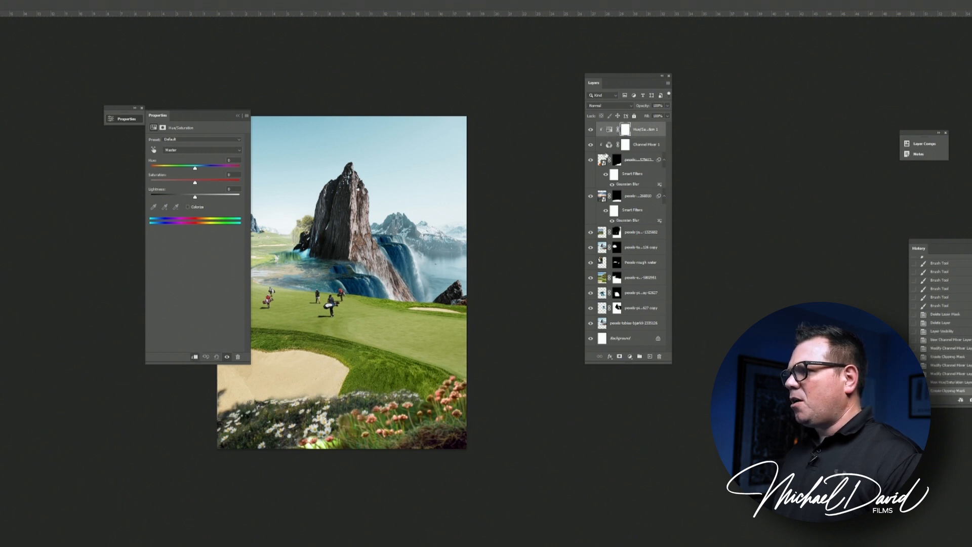
{"action": "left_click", "coordinate": [602, 161]}
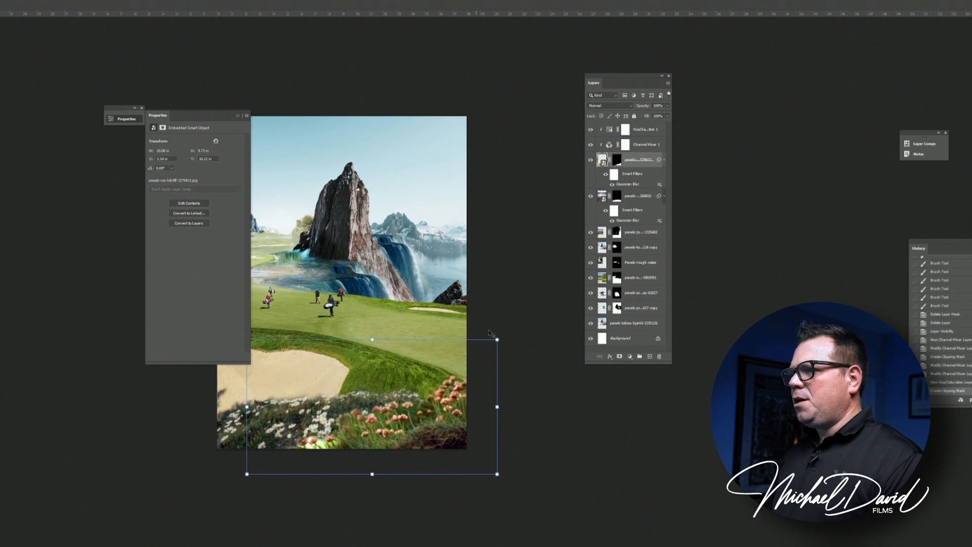
{"action": "left_click", "coordinate": [610, 130]}
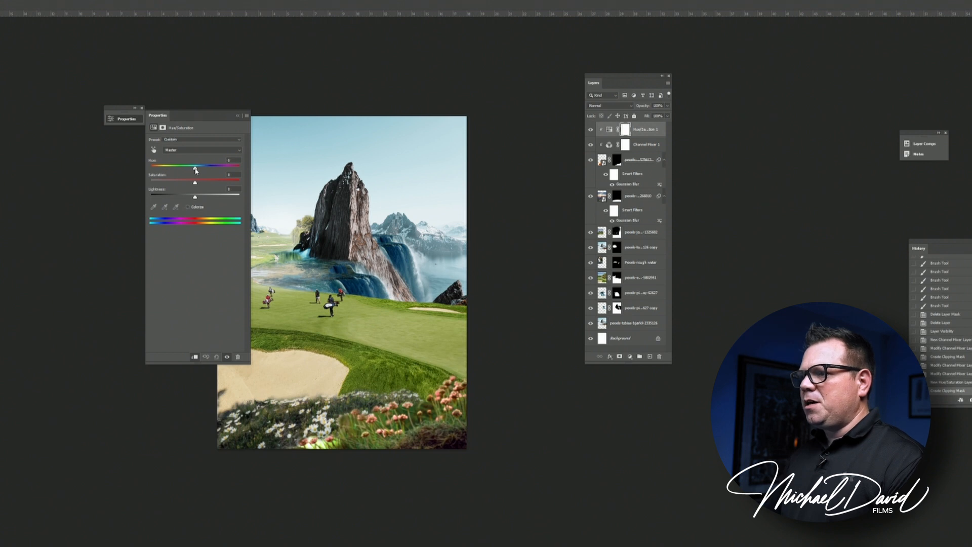
Shift the flowers' hue to about -30, reduce saturation to about -14 and darken lightness to about -15
{"action": "mouse_move", "coordinate": [199, 172]}
{"action": "left_mouse_down"}
{"action": "mouse_move", "coordinate": [188, 172]}
{"action": "mouse_move", "coordinate": [213, 176]}
{"action": "mouse_move", "coordinate": [192, 173]}
{"action": "left_mouse_up"}
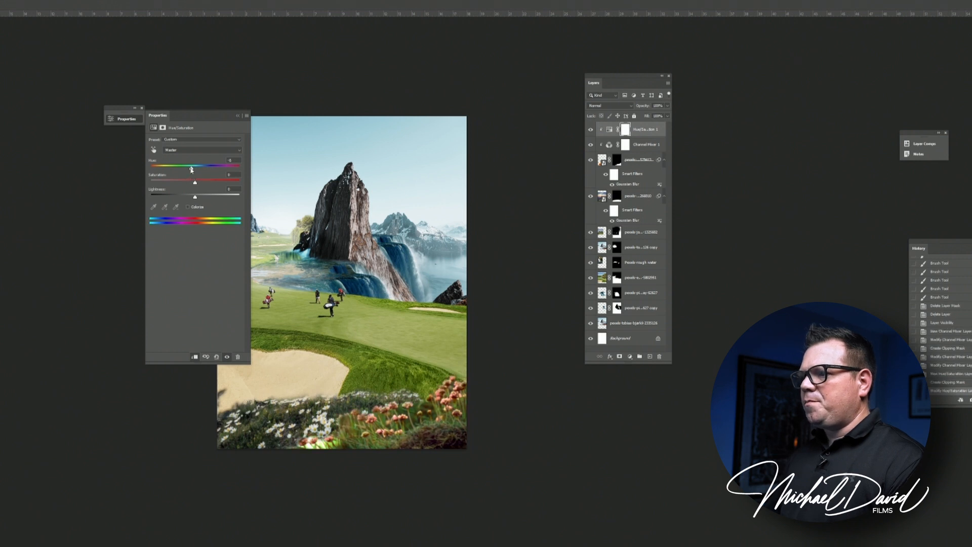
{"action": "key", "text": "ctrl+z"}
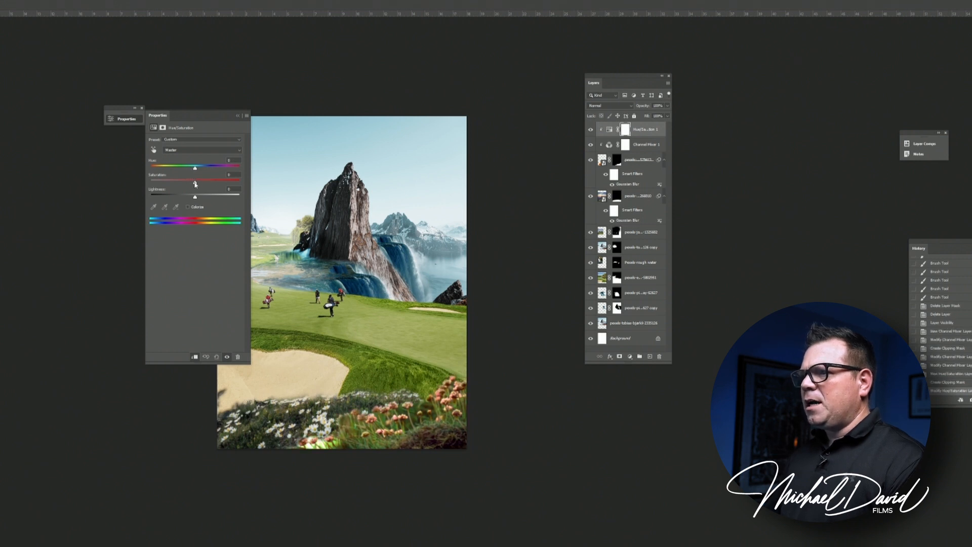
{"action": "mouse_move", "coordinate": [196, 184]}
{"action": "left_mouse_down"}
{"action": "mouse_move", "coordinate": [205, 185]}
{"action": "mouse_move", "coordinate": [190, 186]}
{"action": "mouse_move", "coordinate": [189, 171]}
{"action": "left_mouse_up"}
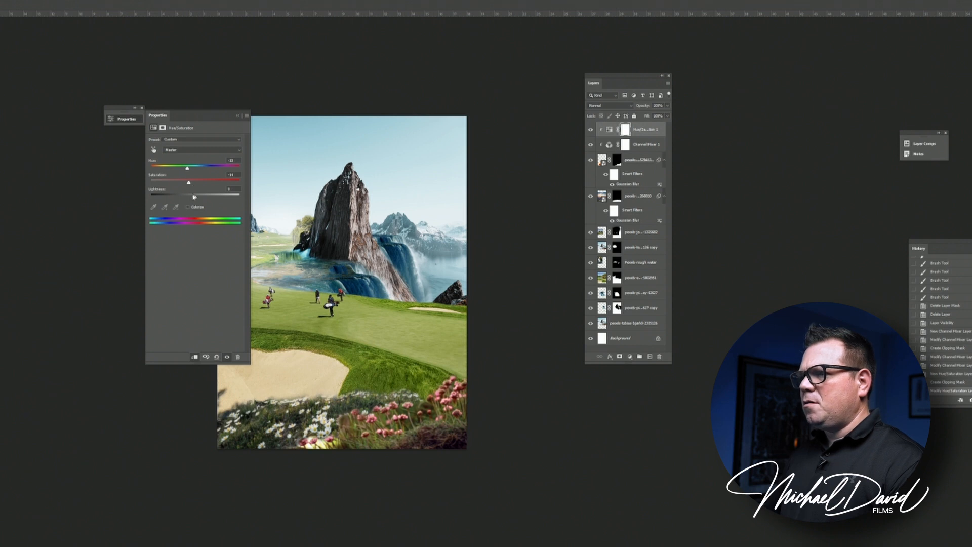
{"action": "left_click_drag", "start_coordinate": [198, 199], "coordinate": [188, 195]}
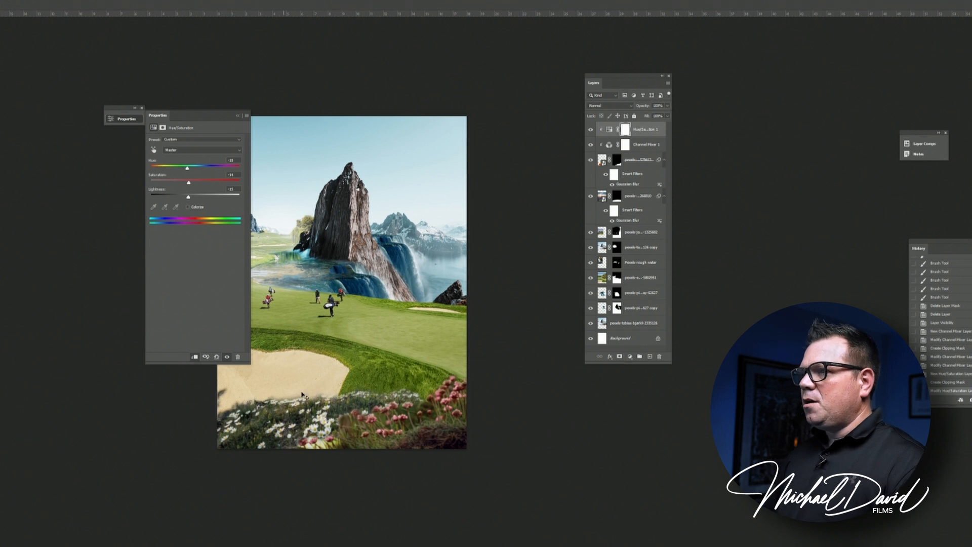
Add a Vibrance adjustment clipped to the daisy layer, with vibrance about +53 and saturation about +28
{"action": "left_click", "coordinate": [602, 198]}
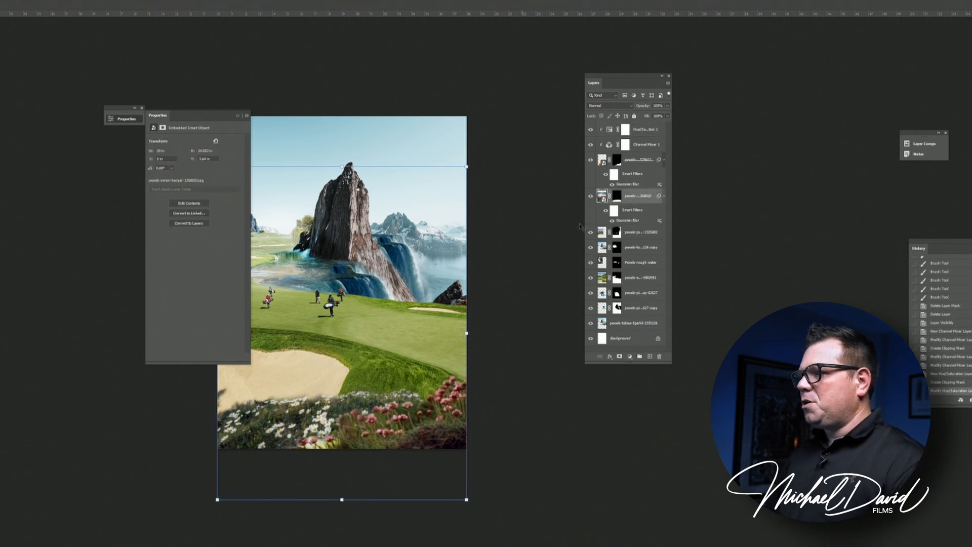
{"action": "left_click", "coordinate": [630, 355]}
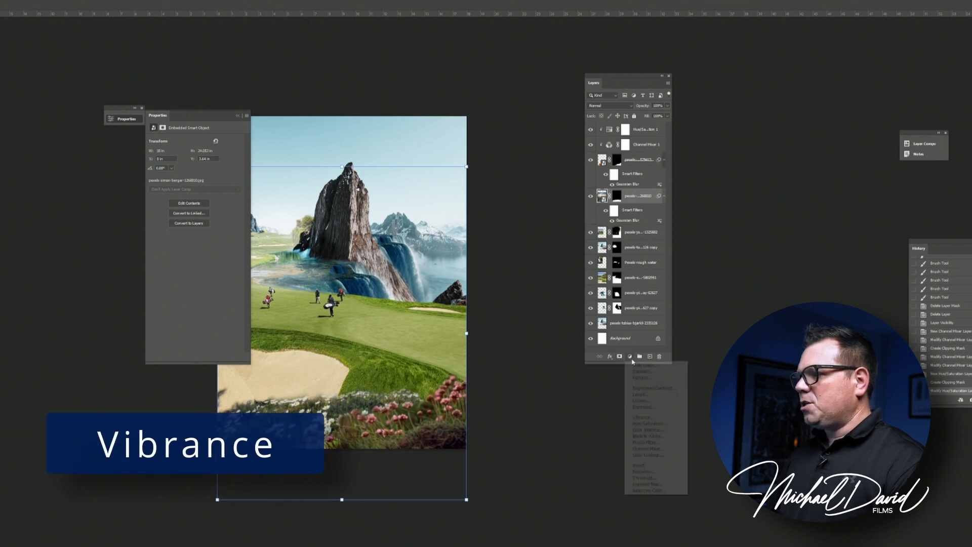
{"action": "left_click", "coordinate": [650, 418]}
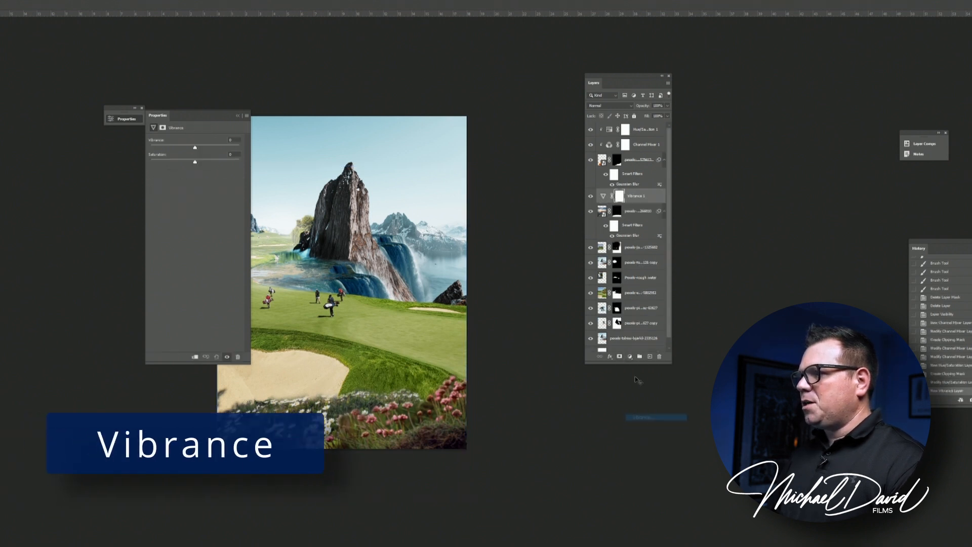
{"action": "left_click", "coordinate": [605, 203], "text": "alt"}
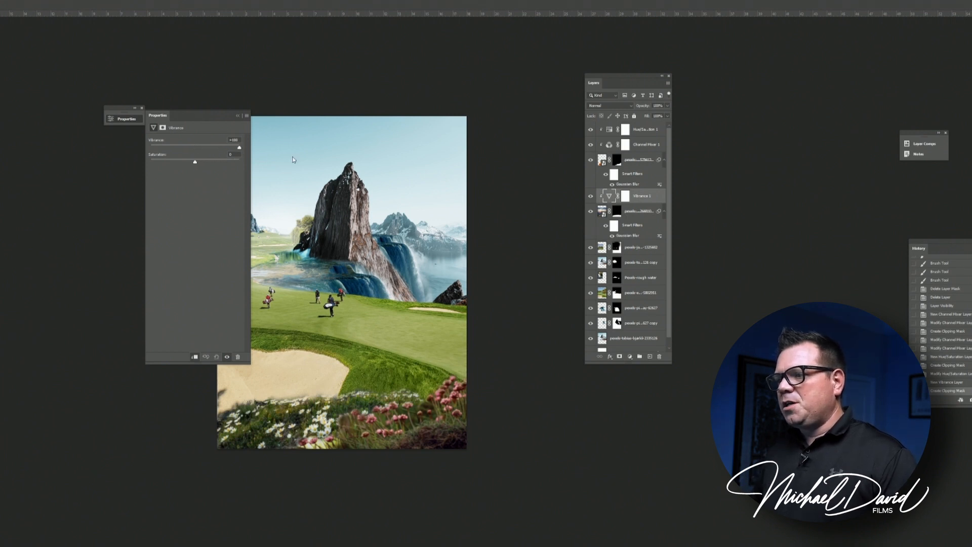
{"action": "left_click_drag", "start_coordinate": [204, 147], "coordinate": [200, 147]}
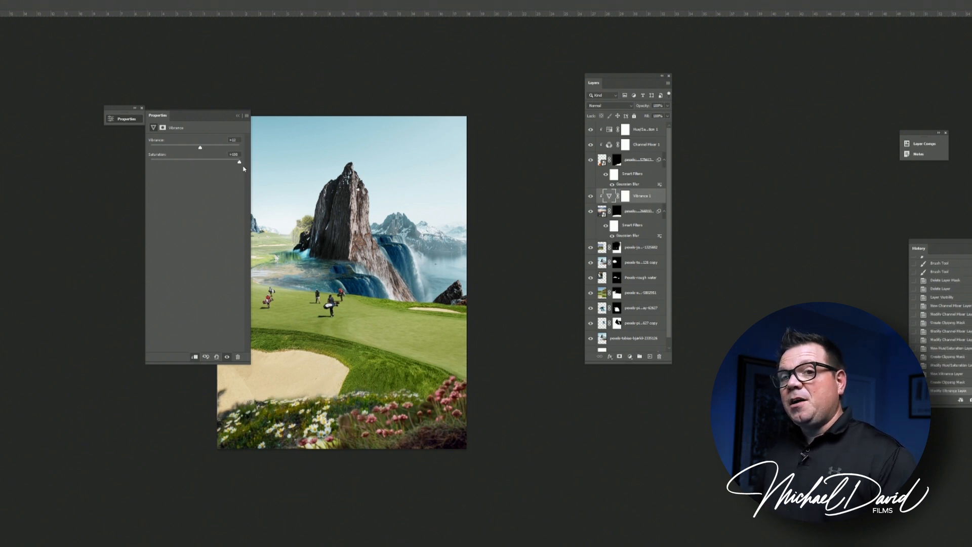
{"action": "left_click_drag", "start_coordinate": [240, 161], "coordinate": [217, 163]}
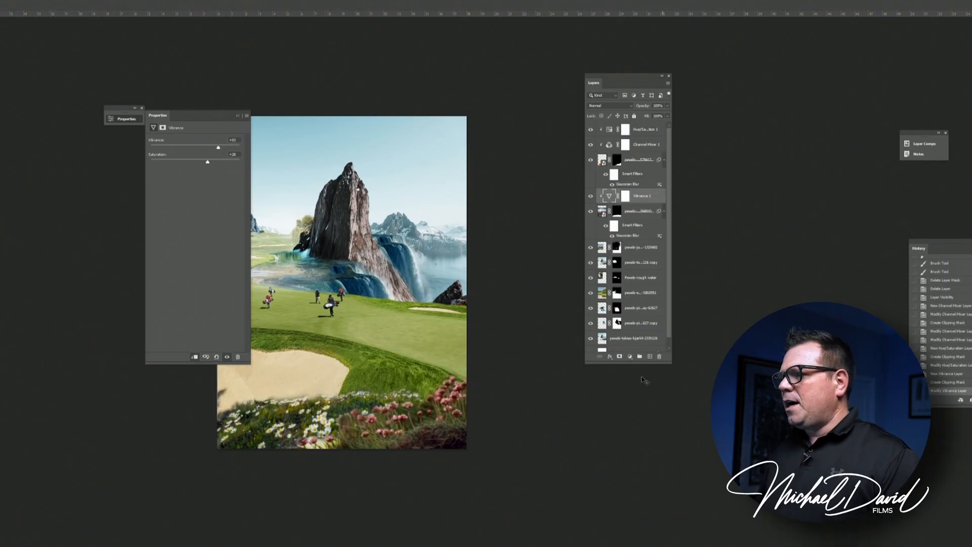
Add a Curves adjustment clipped to the daisy layer and brighten the daisies by raising the highlights strongly and the shadows slightly
{"action": "left_click", "coordinate": [631, 358]}
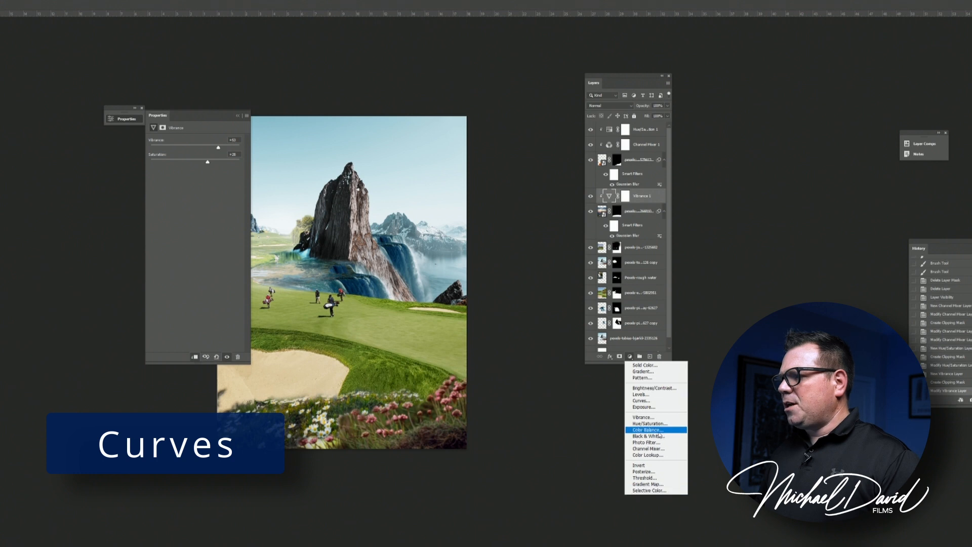
{"action": "left_click", "coordinate": [659, 400]}
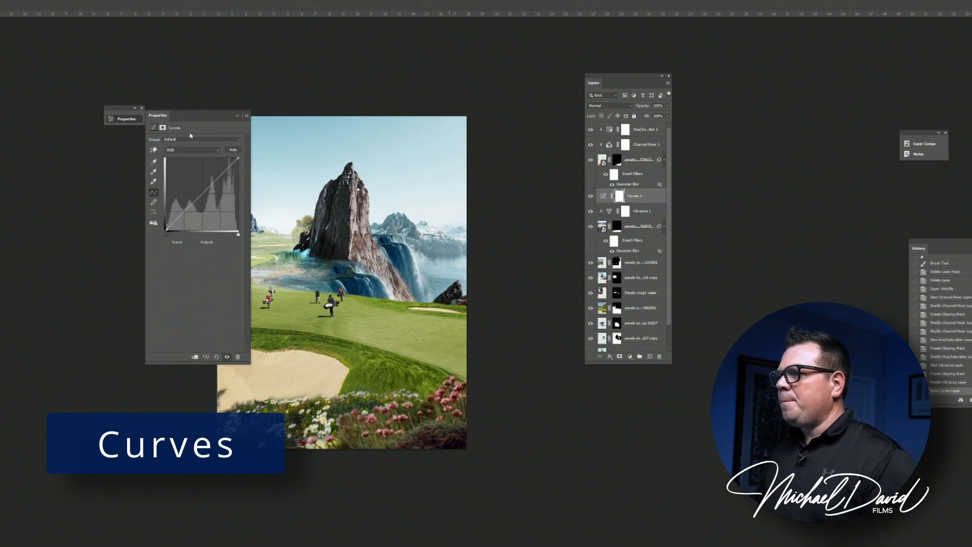
{"action": "left_click", "coordinate": [604, 202], "text": "alt"}
{"action": "left_click_drag", "start_coordinate": [184, 211], "coordinate": [211, 174]}
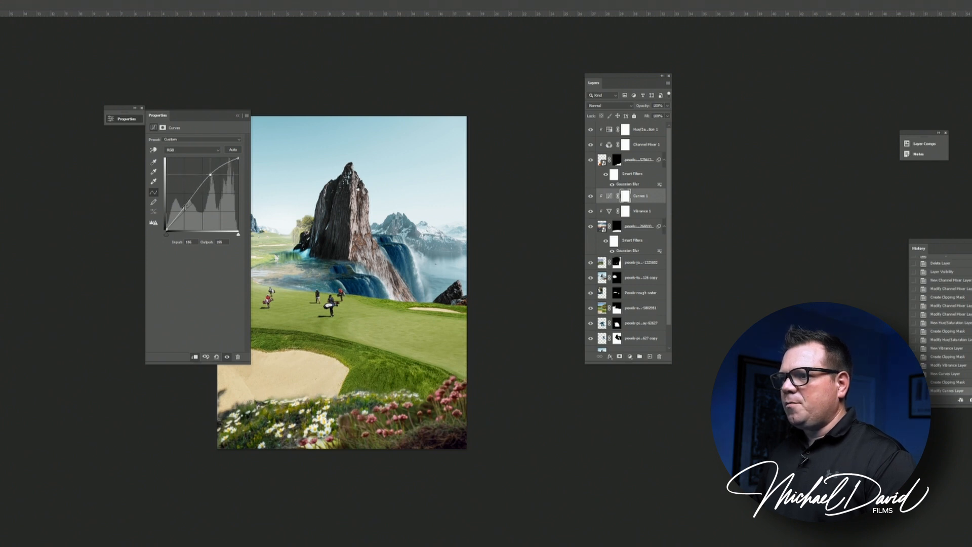
{"action": "left_click_drag", "start_coordinate": [184, 209], "coordinate": [183, 208]}
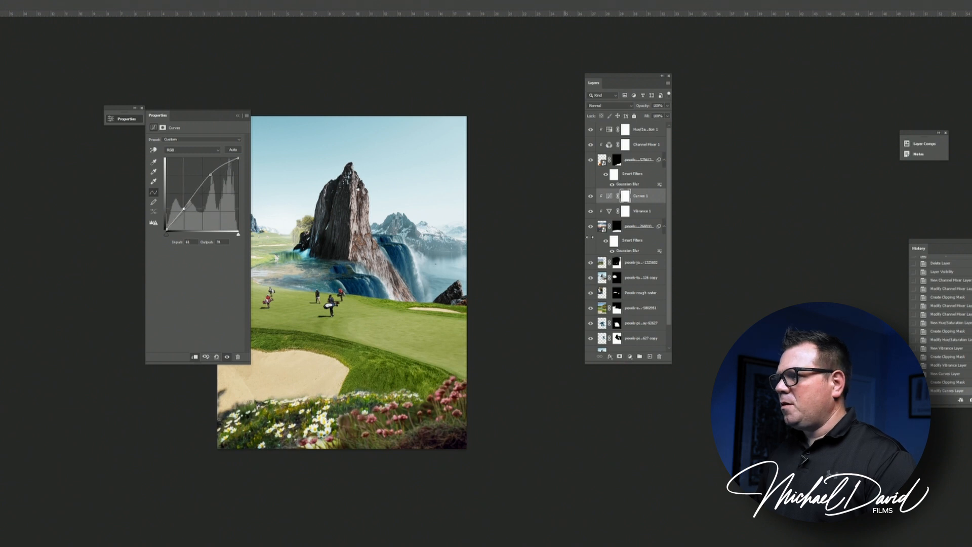
{"action": "left_click", "coordinate": [608, 197]}
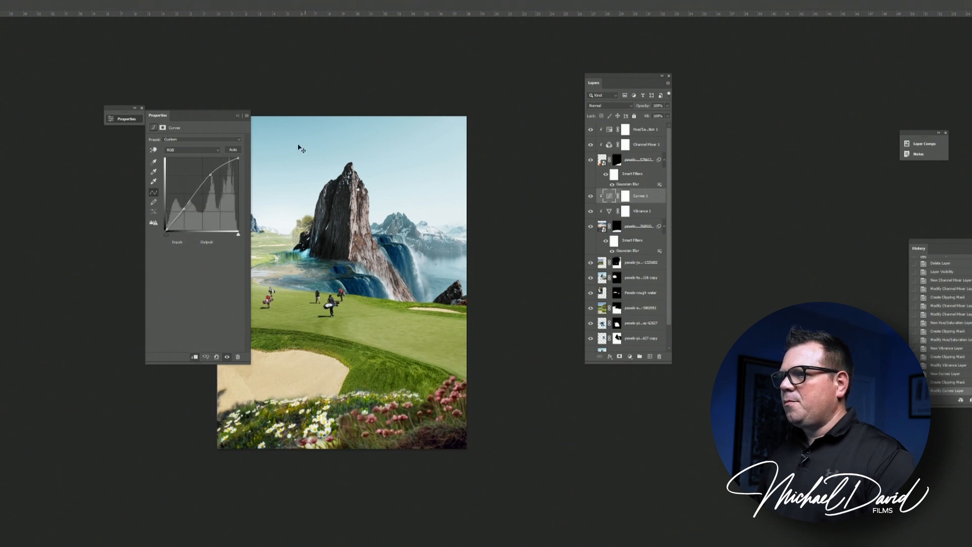
{"action": "left_click", "coordinate": [238, 117]}
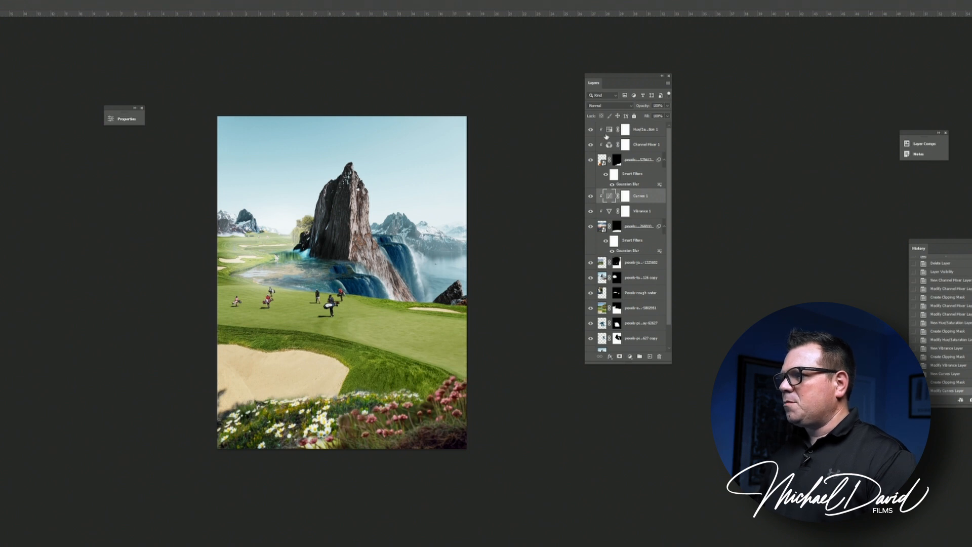
Add a clipped Curves adjustment directly above the pink flower layer, raising its shadows and highlights and shaping the midtones with a third point
{"action": "left_click", "coordinate": [608, 131]}
{"action": "left_click", "coordinate": [602, 161]}
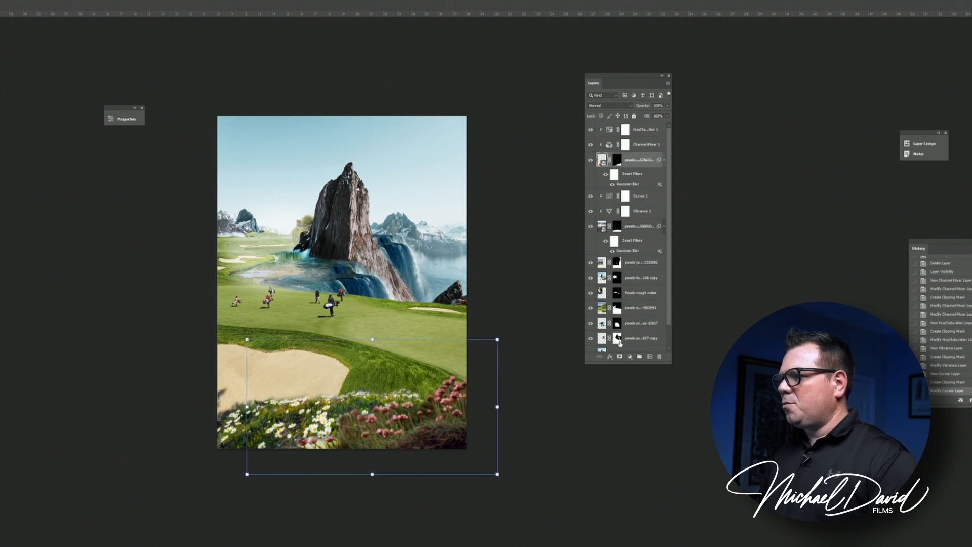
{"action": "left_click", "coordinate": [633, 357]}
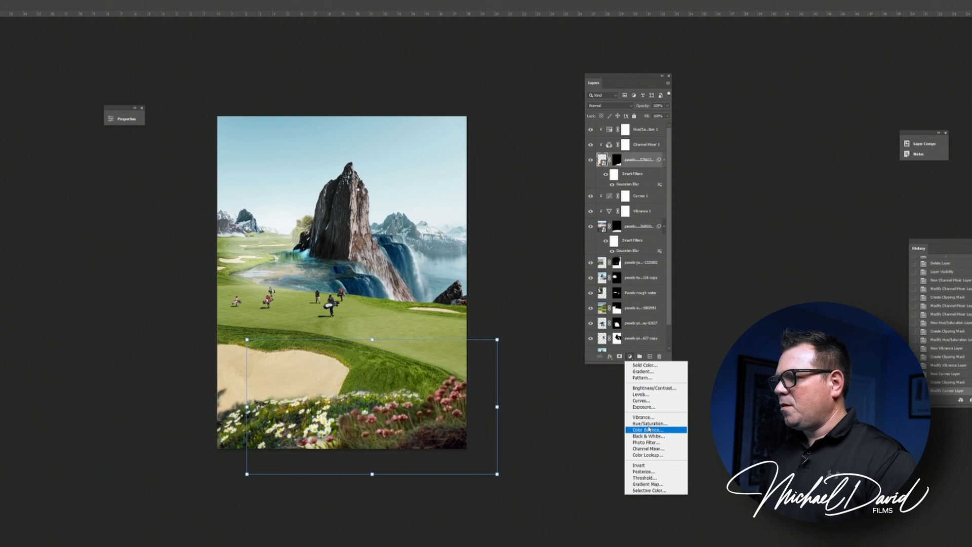
{"action": "left_click", "coordinate": [648, 401]}
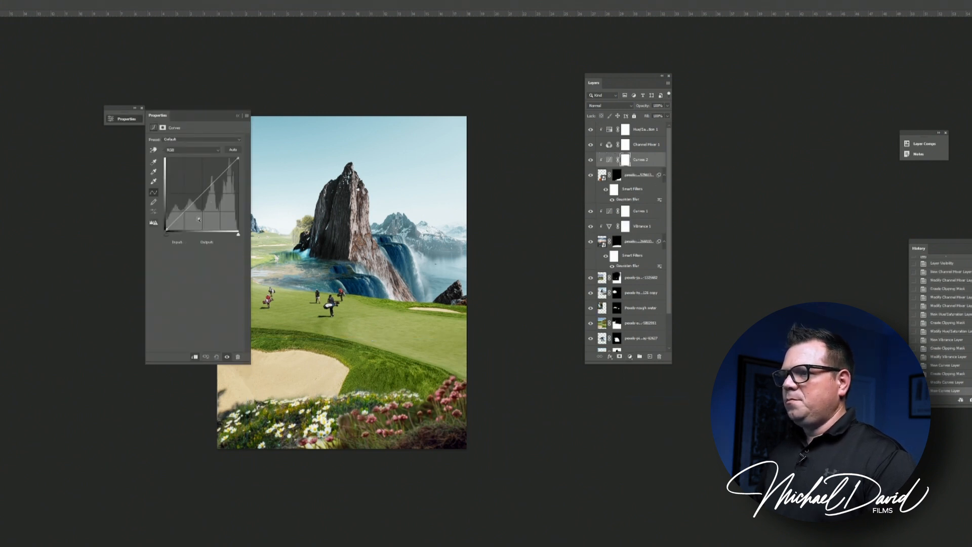
{"action": "left_click_drag", "start_coordinate": [181, 215], "coordinate": [179, 212]}
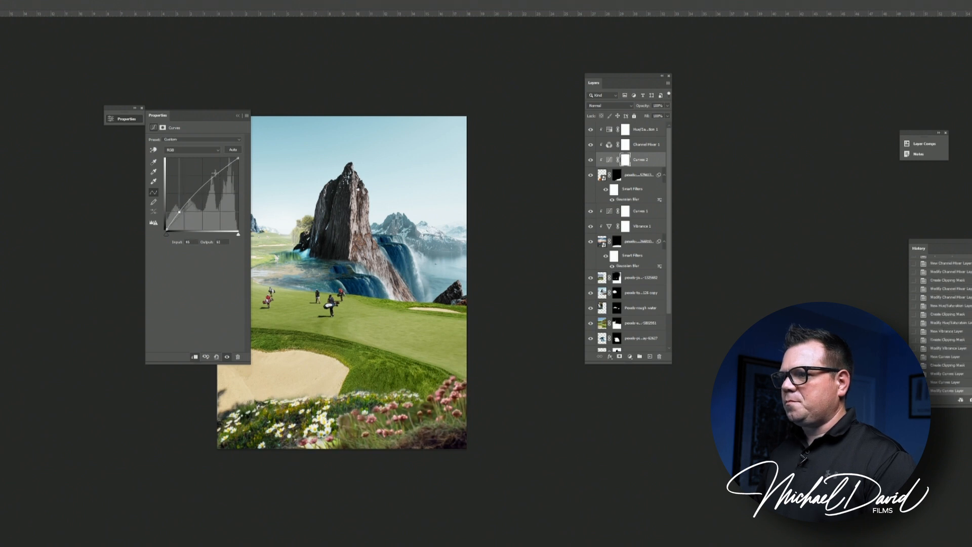
{"action": "left_click_drag", "start_coordinate": [215, 173], "coordinate": [211, 170]}
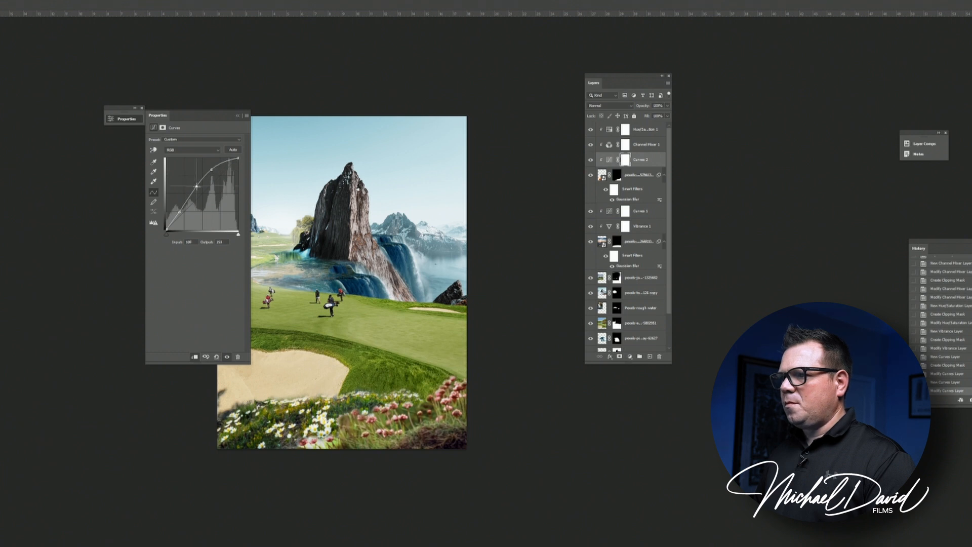
{"action": "left_click", "coordinate": [199, 189]}
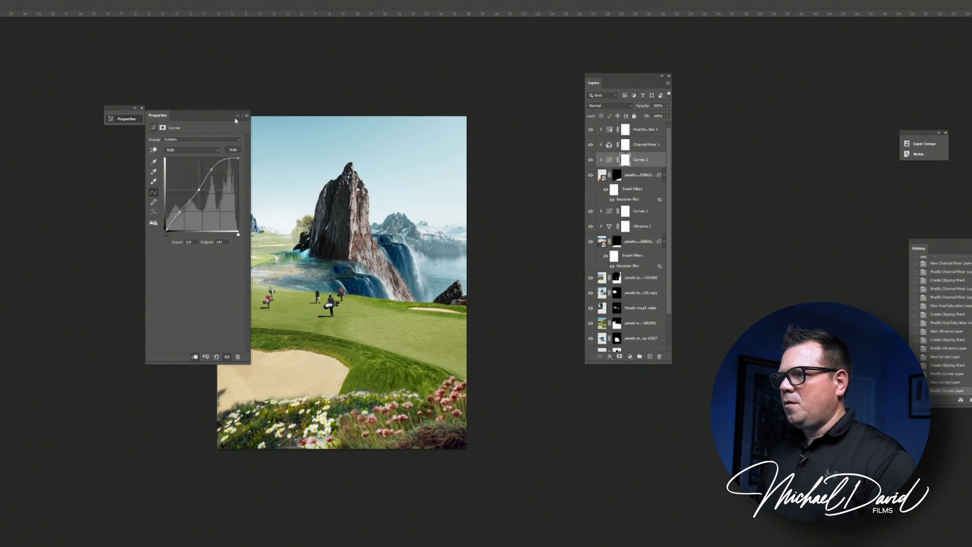
{"action": "left_click", "coordinate": [237, 117]}
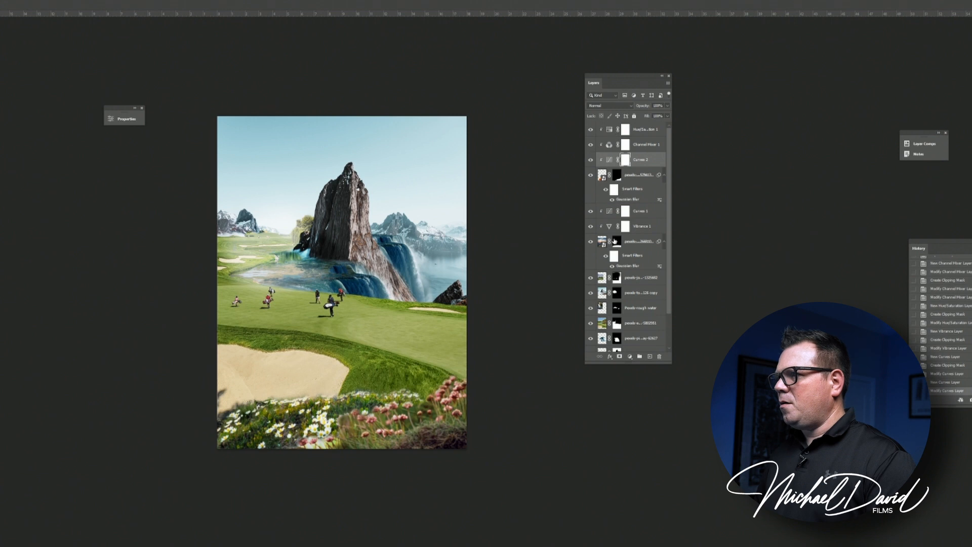
Reduce the pink flowers' saturation to about -17 in their existing Hue/Saturation adjustment layer
{"action": "left_click", "coordinate": [607, 135]}
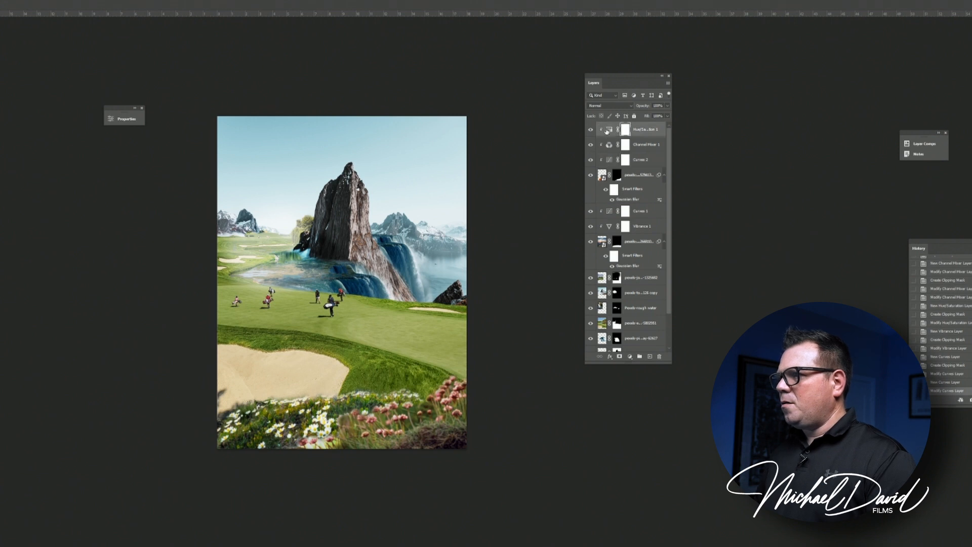
{"action": "left_click", "coordinate": [126, 119]}
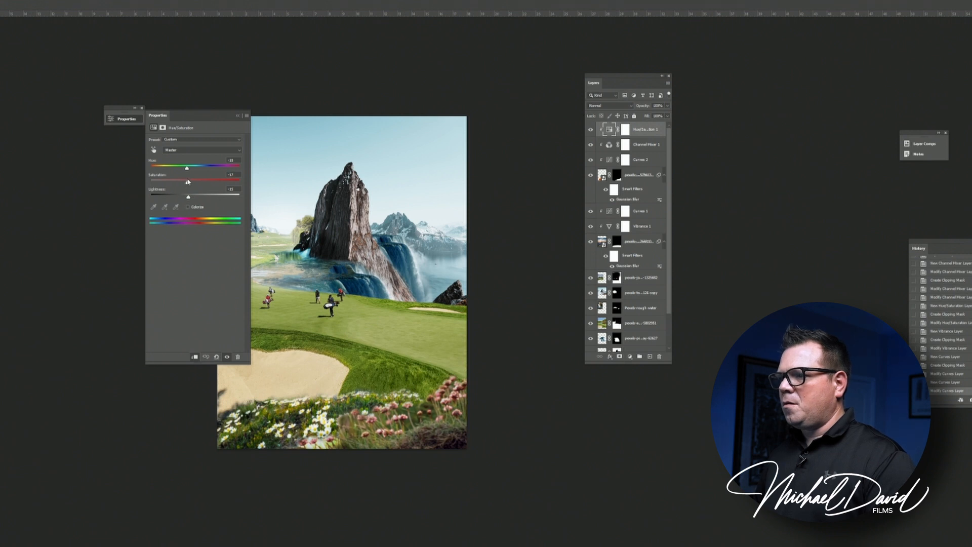
{"action": "left_click", "coordinate": [188, 182]}
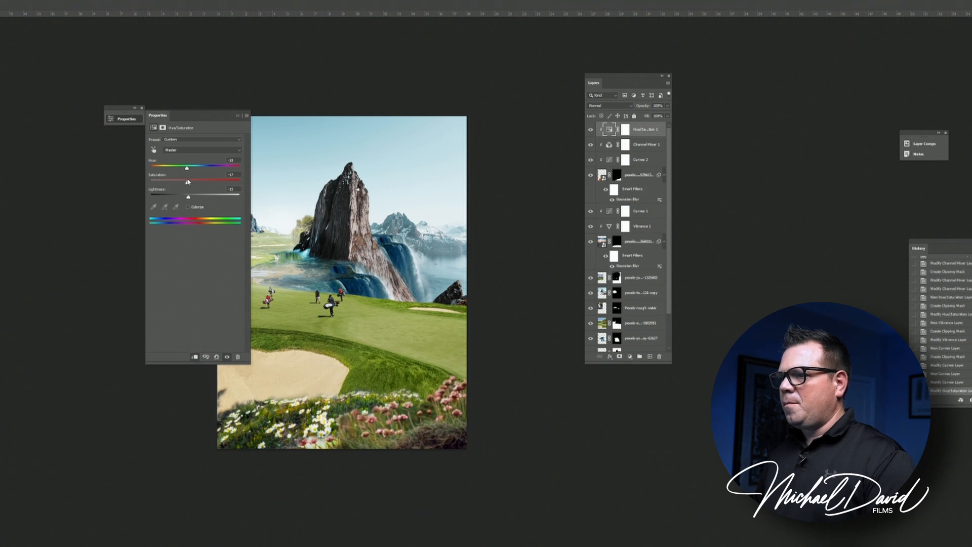
{"action": "left_click", "coordinate": [236, 117]}
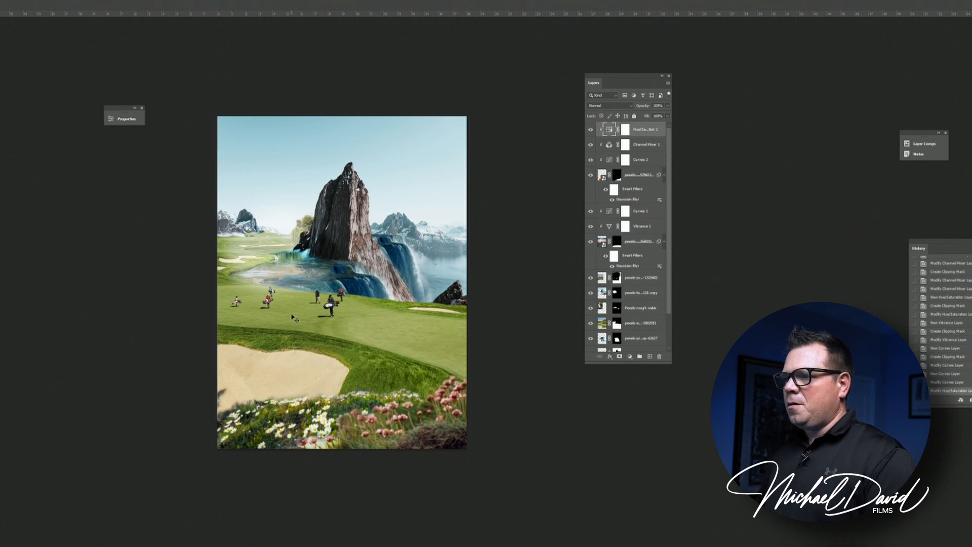